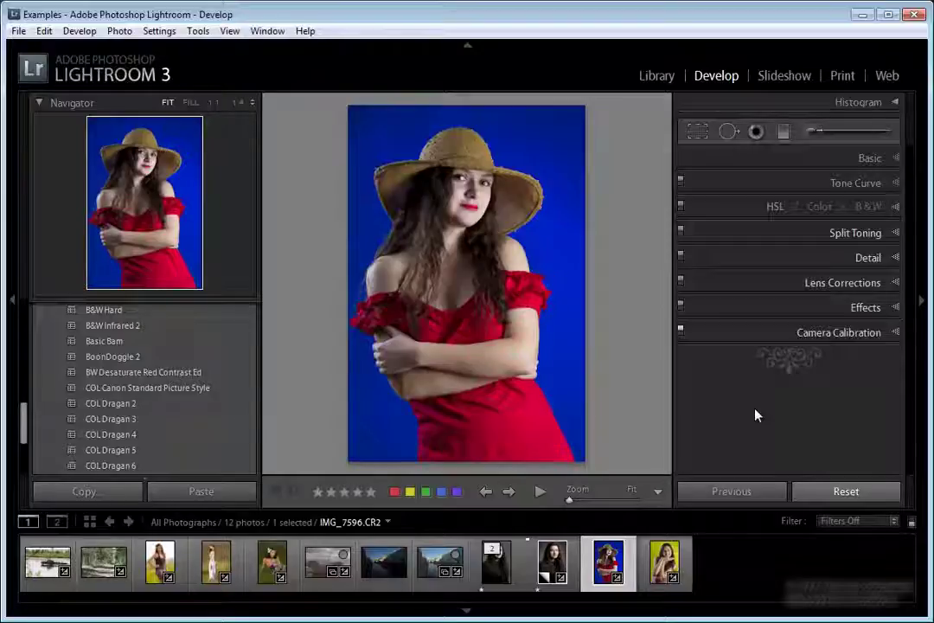
# Step: Expand the HSL panel on its Hue tab for the red-dress portrait using Ctrl+3
pyautogui.hotkey('ctrl', '3')
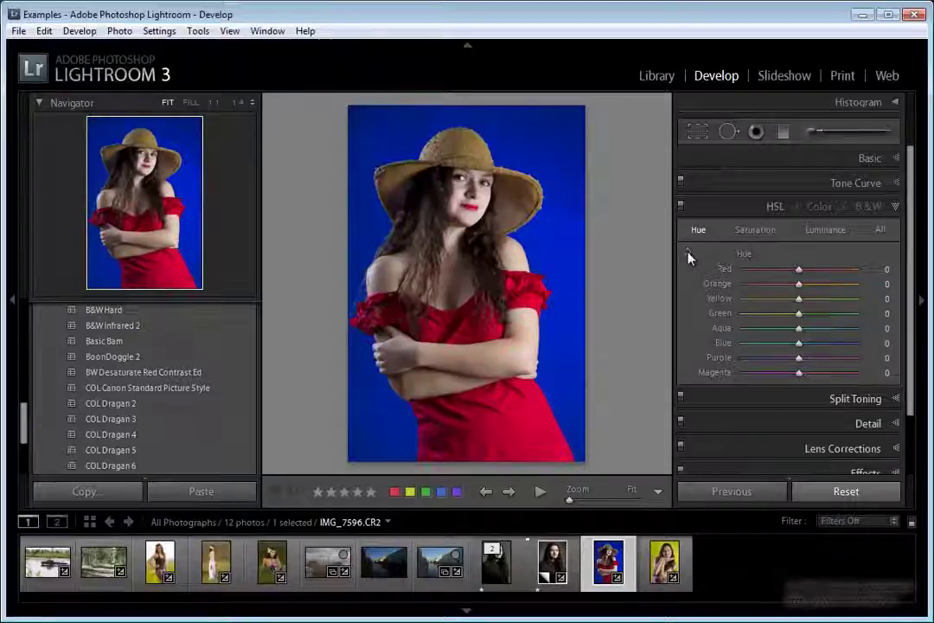
# Step: With the targeted adjustment tool, shift the dress hue toward magenta and back toward red
pyautogui.click(689, 256)
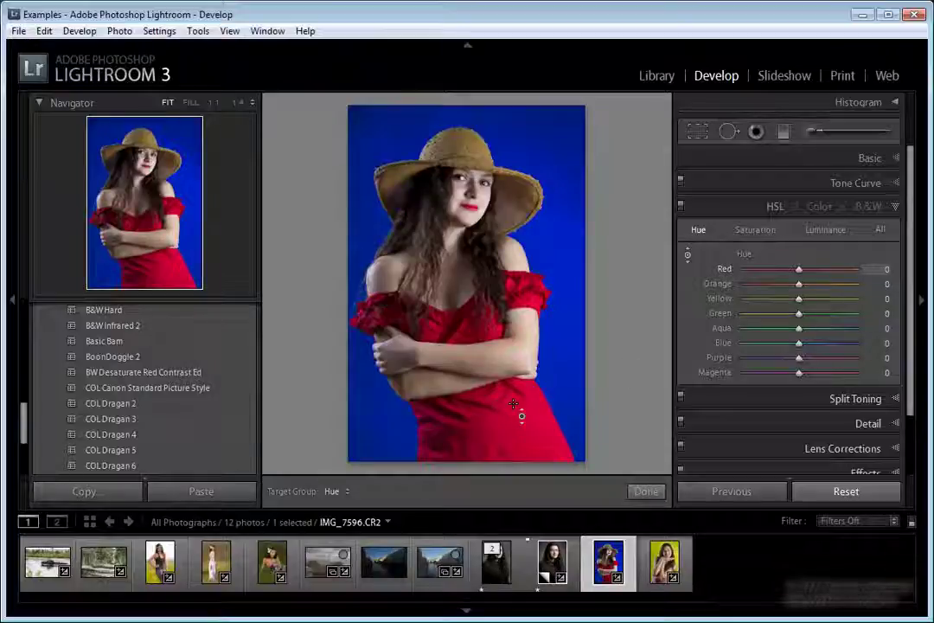
pyautogui.moveTo(521, 416); pyautogui.dragTo(517, 542)
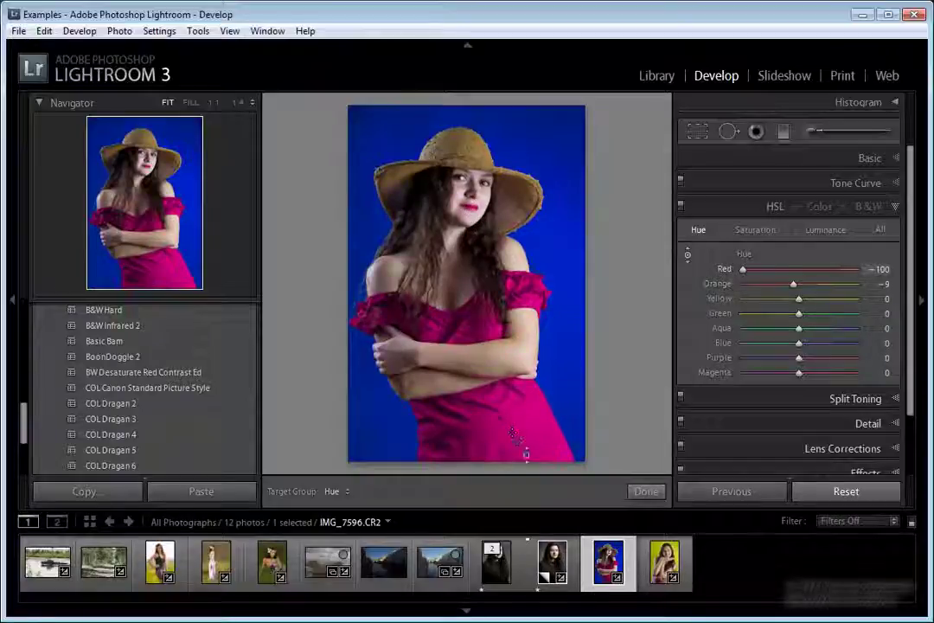
pyautogui.moveTo(442, 346)
pyautogui.mouseDown()
pyautogui.moveTo(505, 309)
pyautogui.moveTo(506, 289)
pyautogui.moveTo(507, 416)
pyautogui.mouseUp()
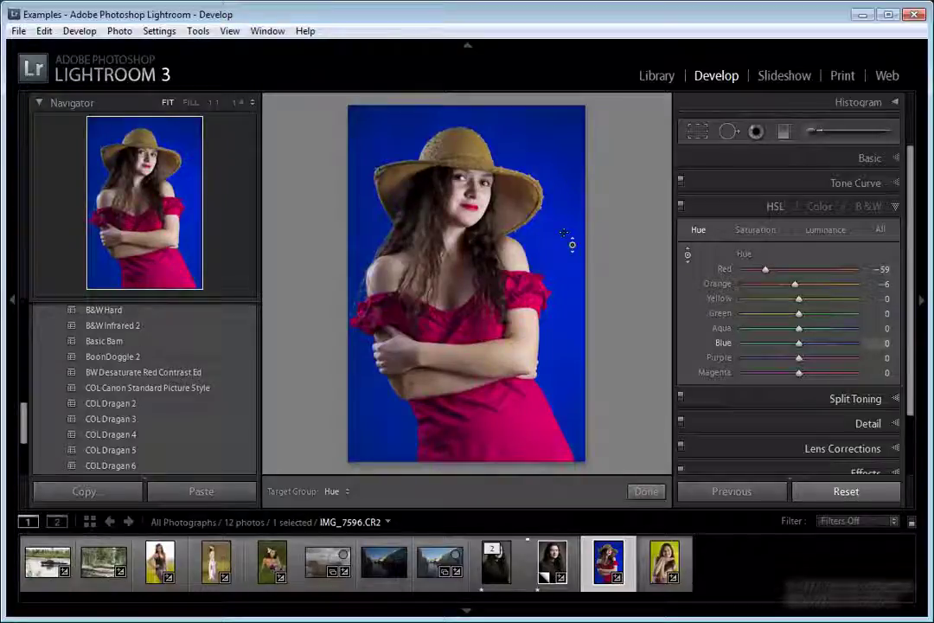
# Step: Shift the backdrop hue through purple and cyan, then reset all hues to 0
pyautogui.moveTo(564, 232); pyautogui.dragTo(561, 173)
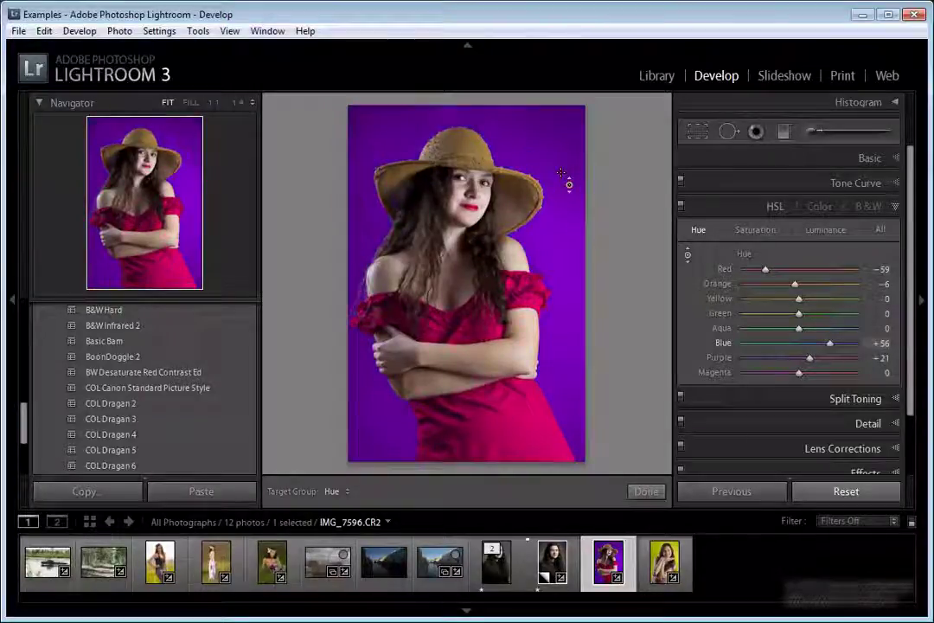
pyautogui.moveTo(563, 214); pyautogui.dragTo(548, 326)
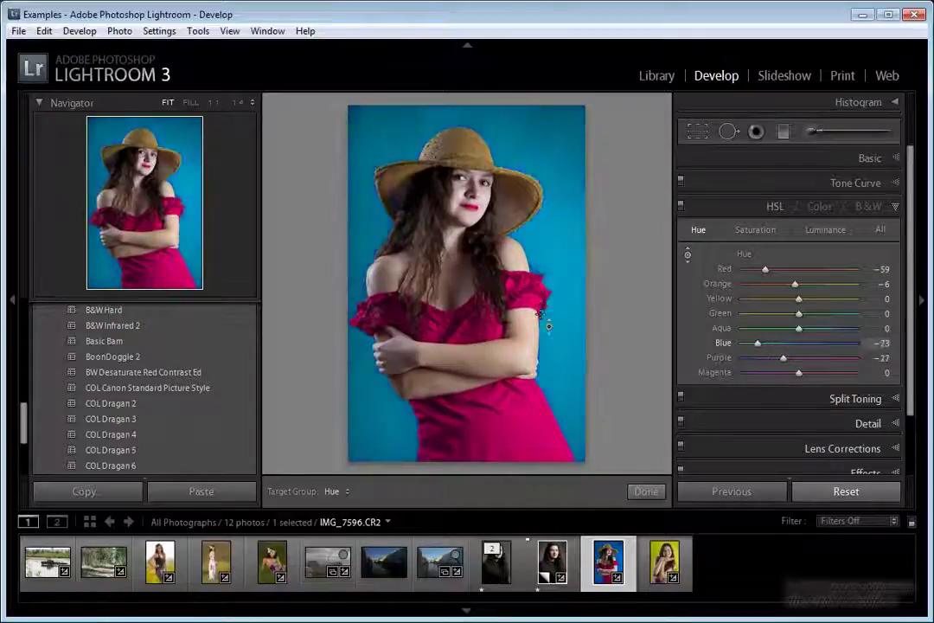
pyautogui.moveTo(549, 325)
pyautogui.mouseDown()
pyautogui.moveTo(541, 256)
pyautogui.moveTo(556, 161)
pyautogui.moveTo(565, 230)
pyautogui.moveTo(553, 287)
pyautogui.moveTo(561, 277)
pyautogui.mouseUp()
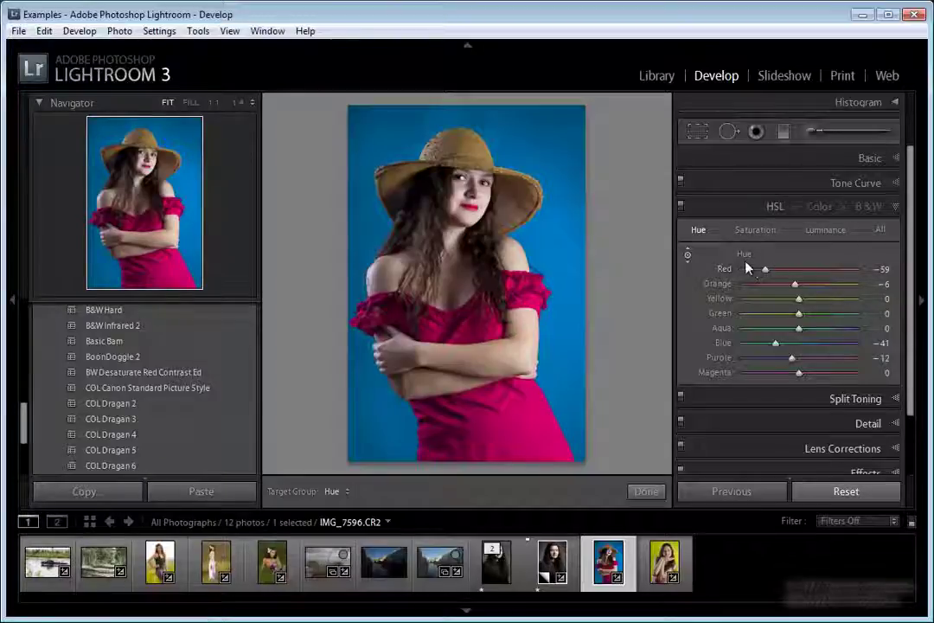
pyautogui.press('alt')
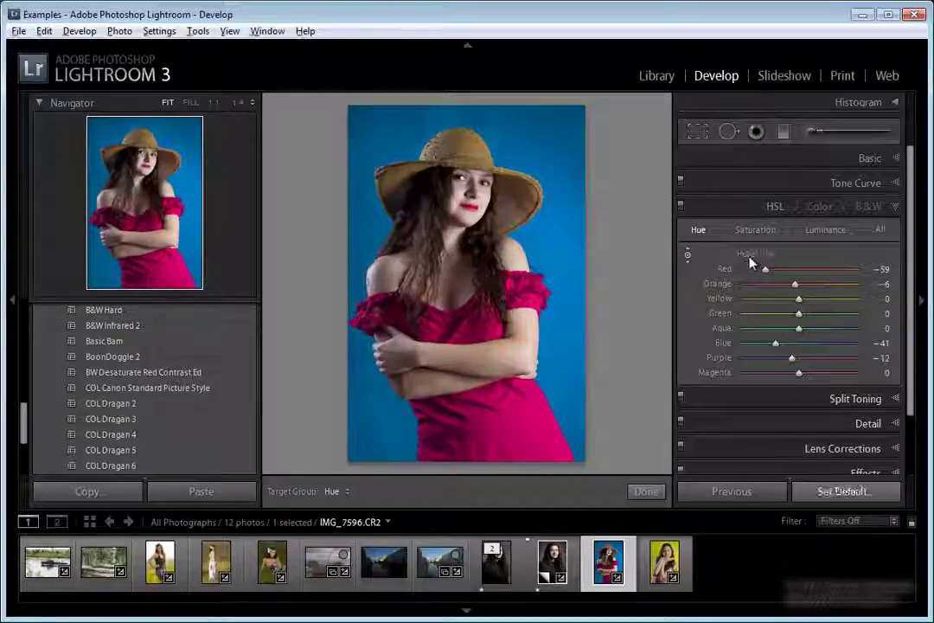
pyautogui.keyDown('alt'); pyautogui.click(746, 255); pyautogui.keyUp('alt')
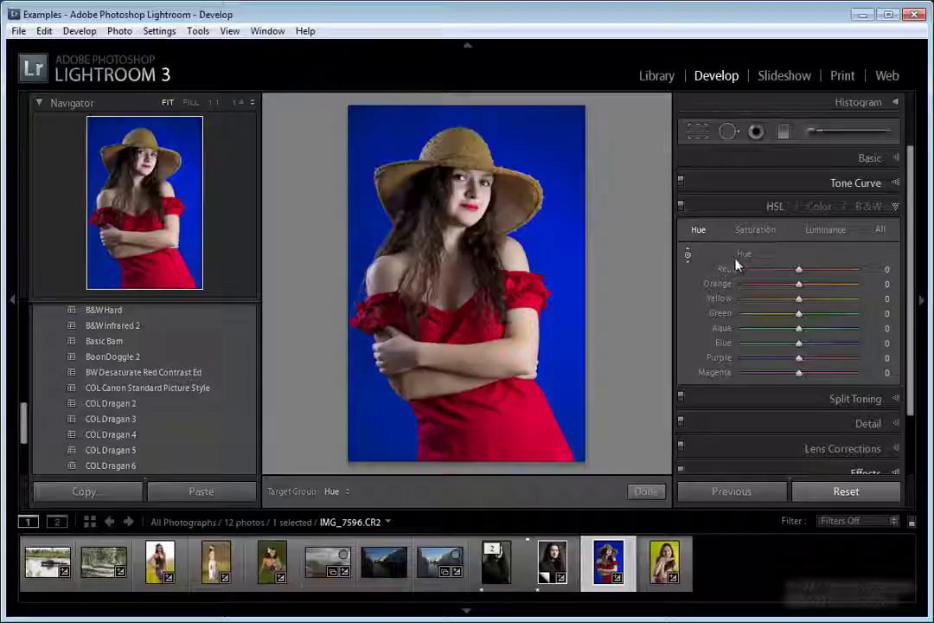
# Step: On the Saturation tab, boost Yellow to +71, then reset all saturation values to 0
pyautogui.press('alt')
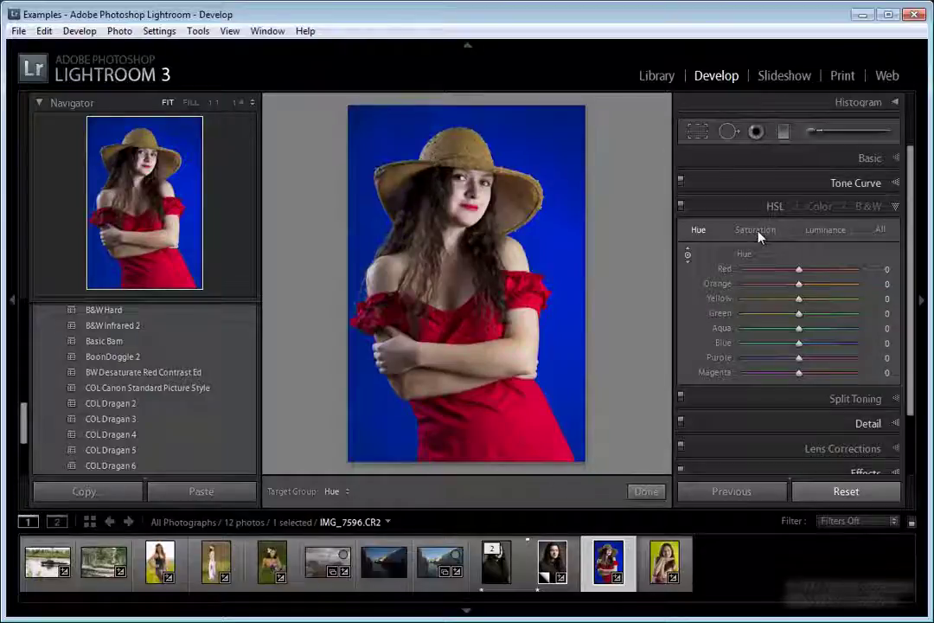
pyautogui.click(757, 230)
pyautogui.moveTo(779, 300); pyautogui.dragTo(818, 309)
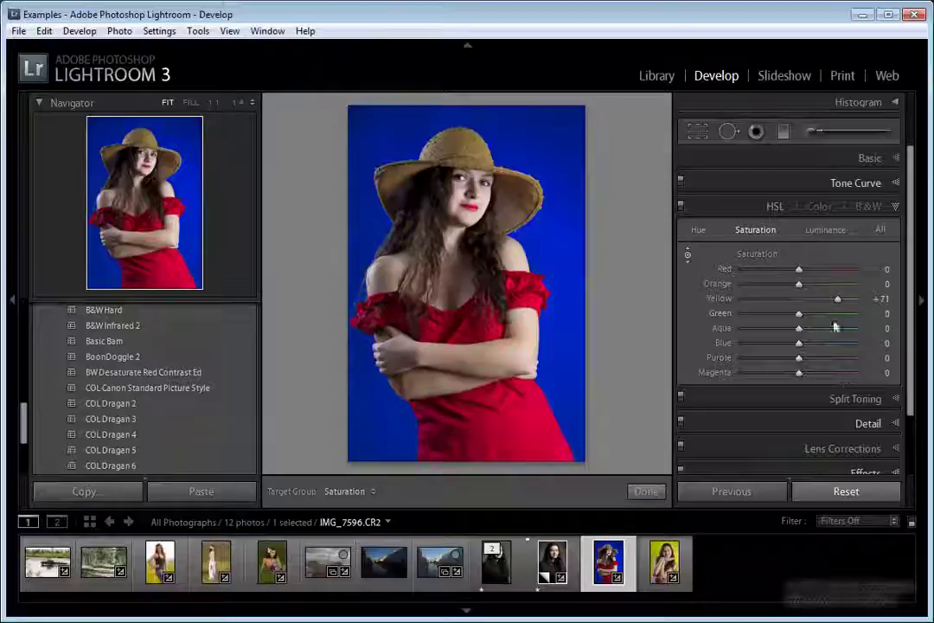
pyautogui.press('alt')
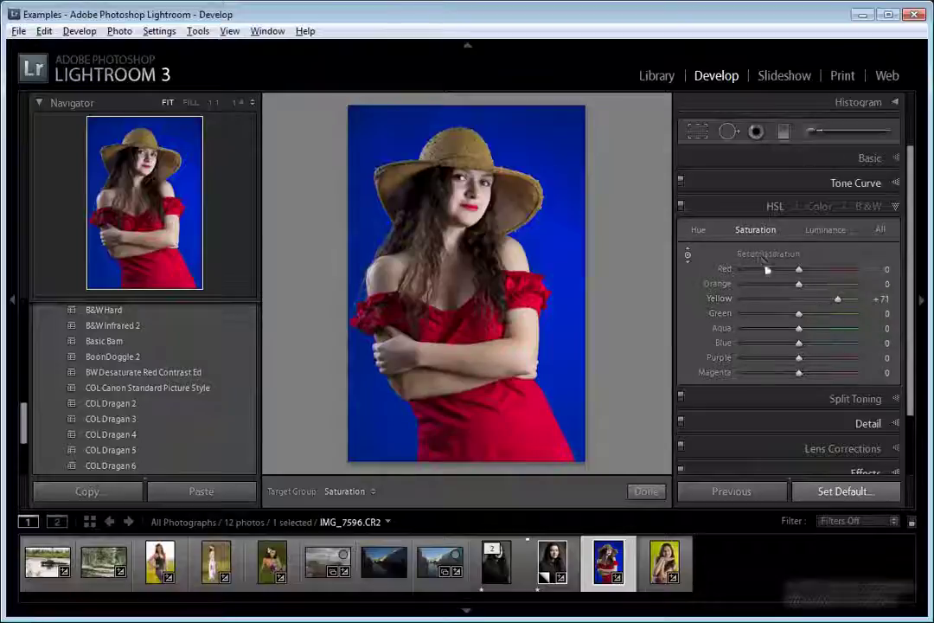
pyautogui.keyDown('alt'); pyautogui.click(762, 254); pyautogui.keyUp('alt')
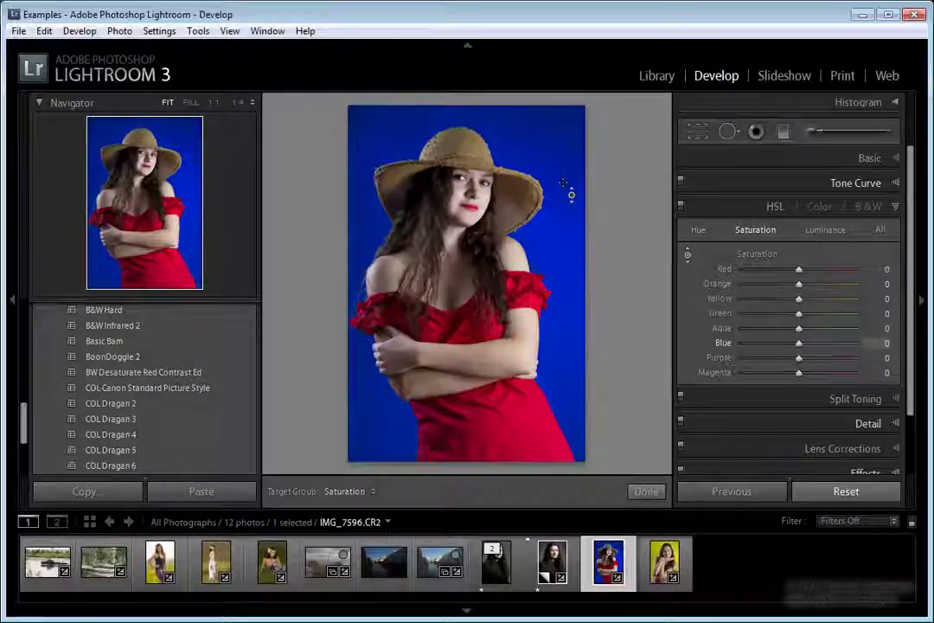
# Step: Desaturate the backdrop (Blue -100, Purple -43), boost hat Orange +73 and Yellow +48, and compare
pyautogui.moveTo(563, 183); pyautogui.dragTo(557, 285)
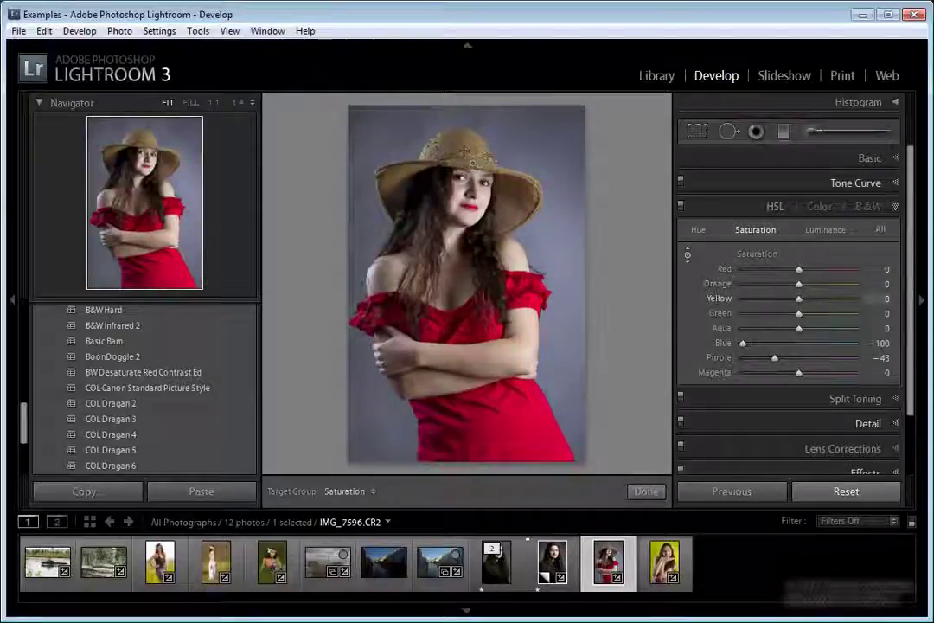
pyautogui.moveTo(466, 156)
pyautogui.mouseDown()
pyautogui.moveTo(464, 85)
pyautogui.moveTo(453, 73)
pyautogui.mouseUp()
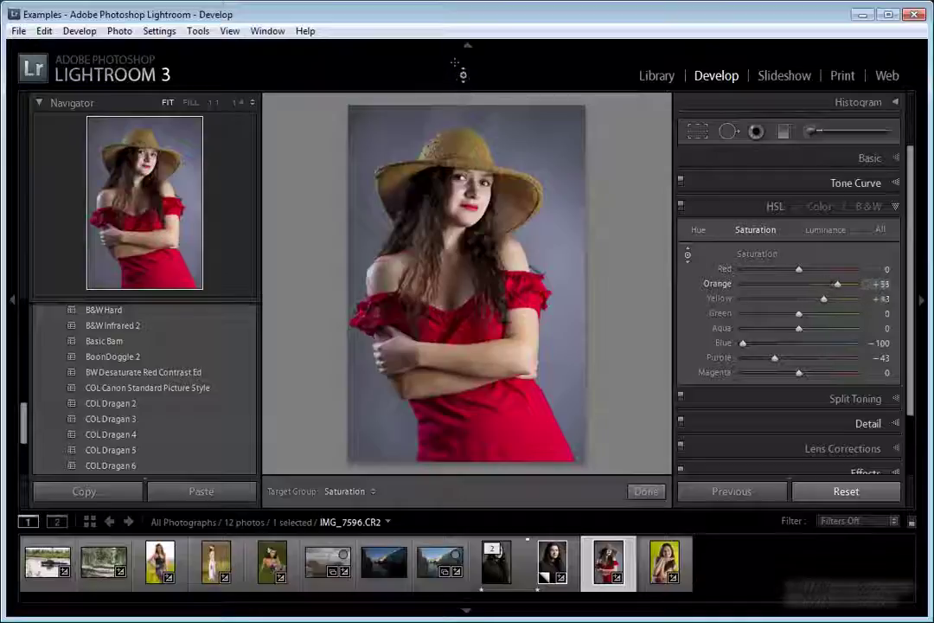
pyautogui.click(682, 206)
pyautogui.click(682, 207)
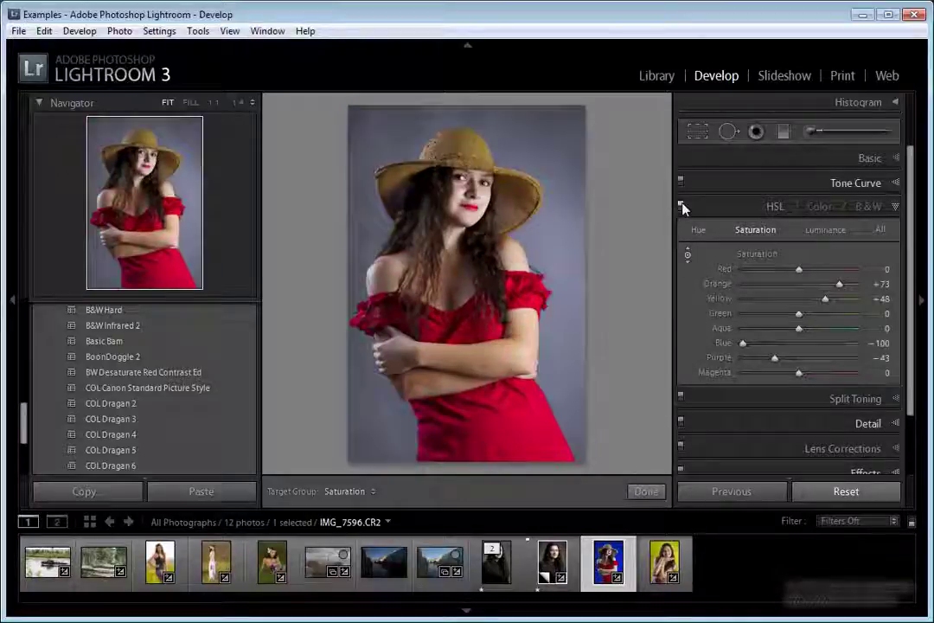
pyautogui.click(681, 207)
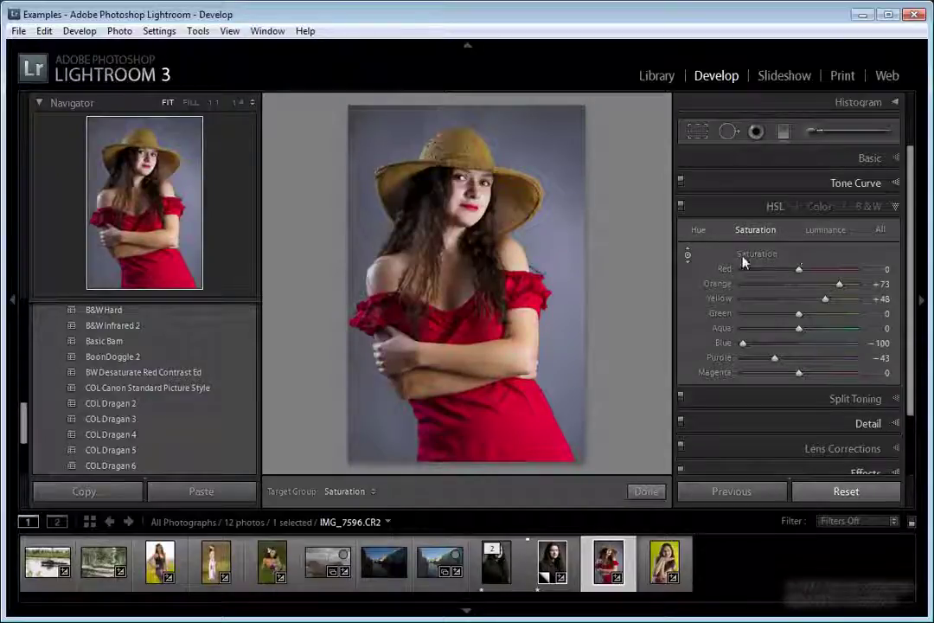
pyautogui.press('alt')
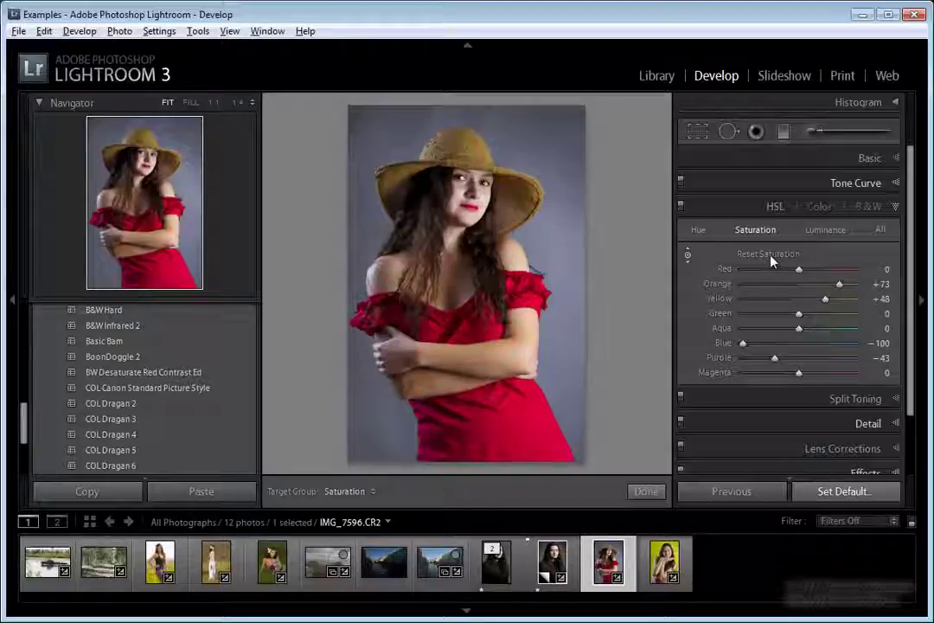
# Step: Reset all saturation values, then reset all Luminance values to 0
pyautogui.keyDown('alt'); pyautogui.click(771, 258); pyautogui.keyUp('alt')
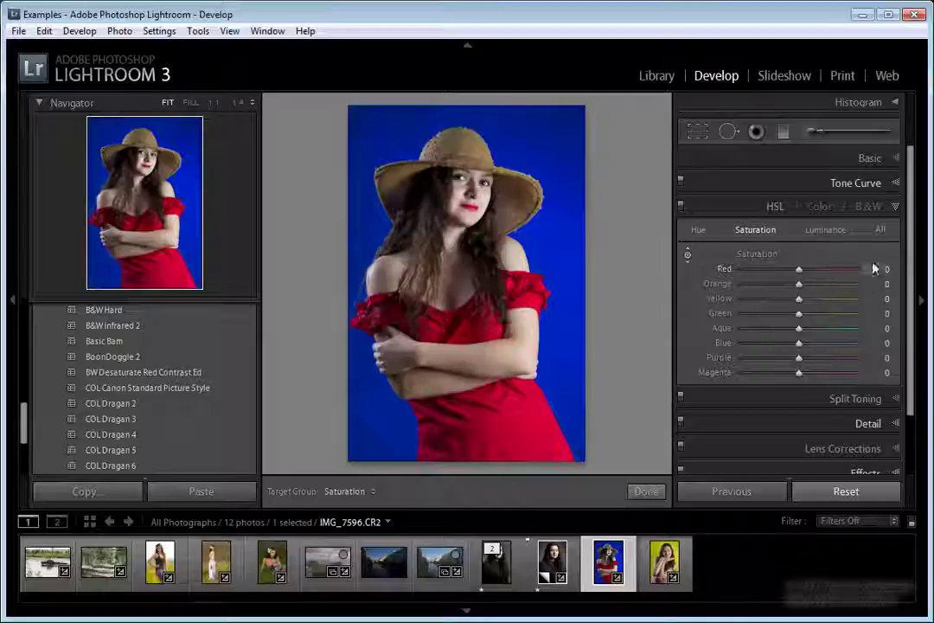
pyautogui.click(824, 230)
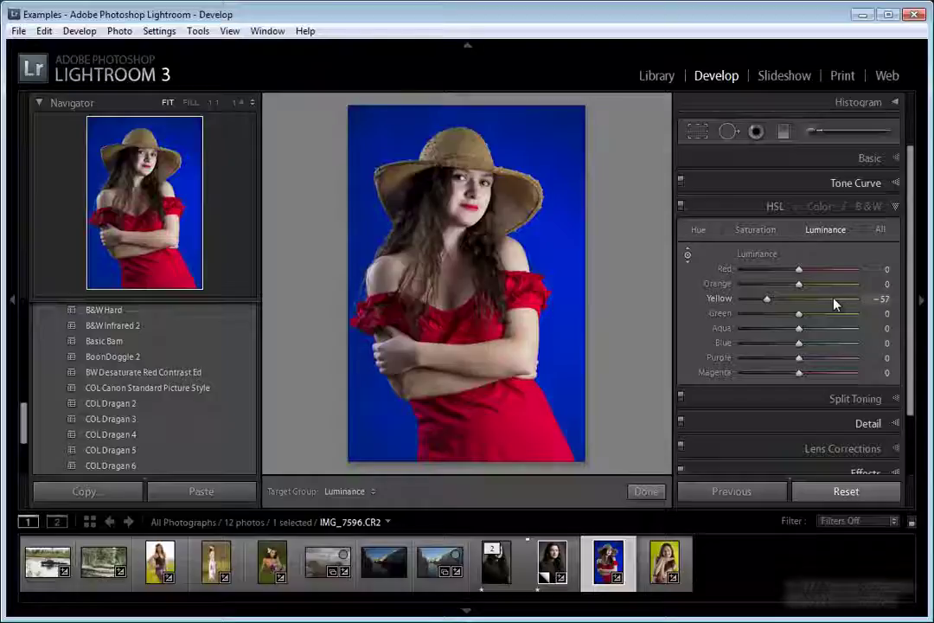
pyautogui.press('alt')
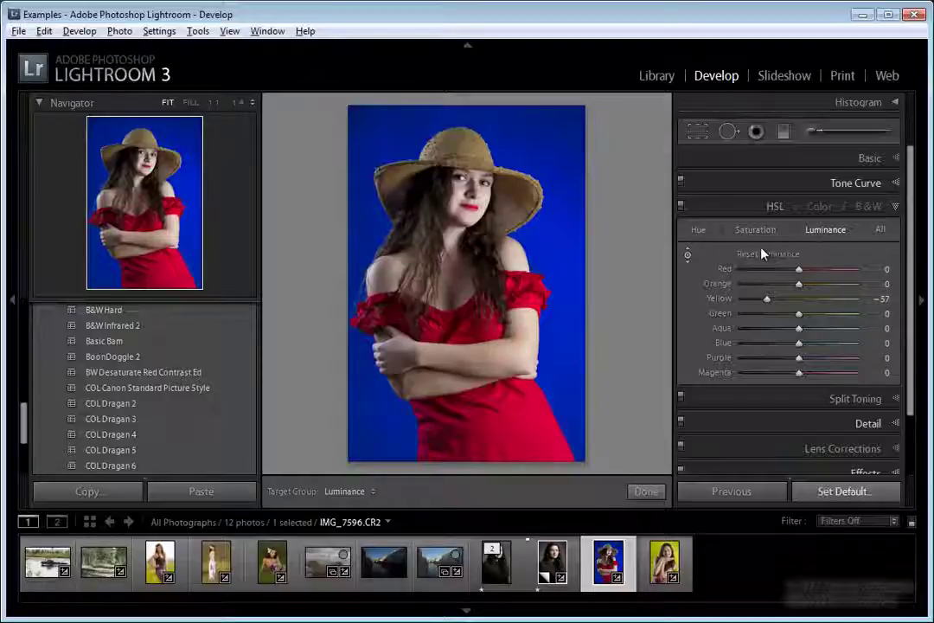
pyautogui.keyDown('alt'); pyautogui.click(763, 254); pyautogui.keyUp('alt')
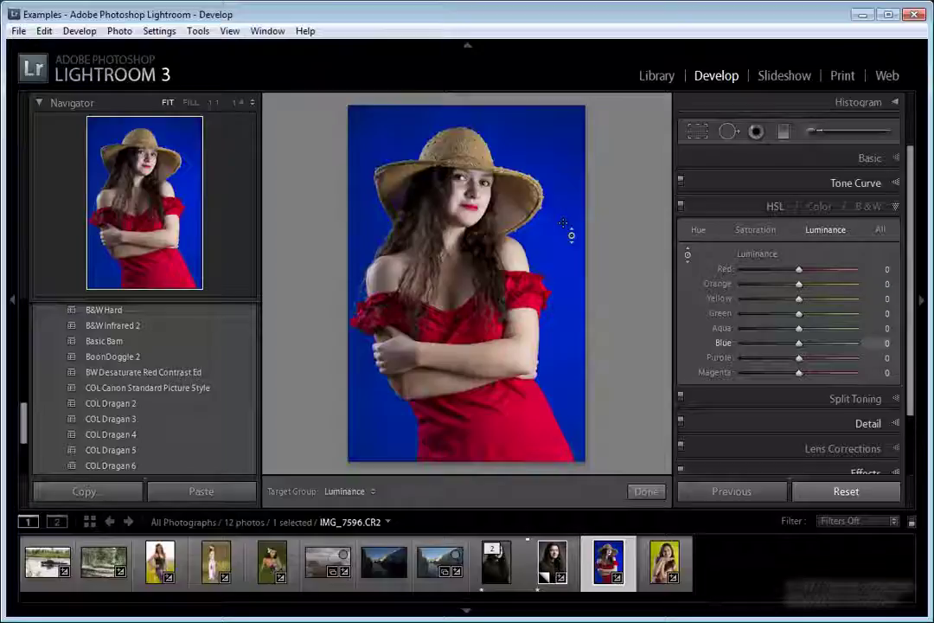
# Step: Brighten backdrop Blue and Purple luminance to +100, darken dress Red to -10, and brighten skin to Orange +60, Yellow +26
pyautogui.moveTo(563, 224); pyautogui.dragTo(569, 78)
pyautogui.moveTo(575, 290); pyautogui.dragTo(571, 176)
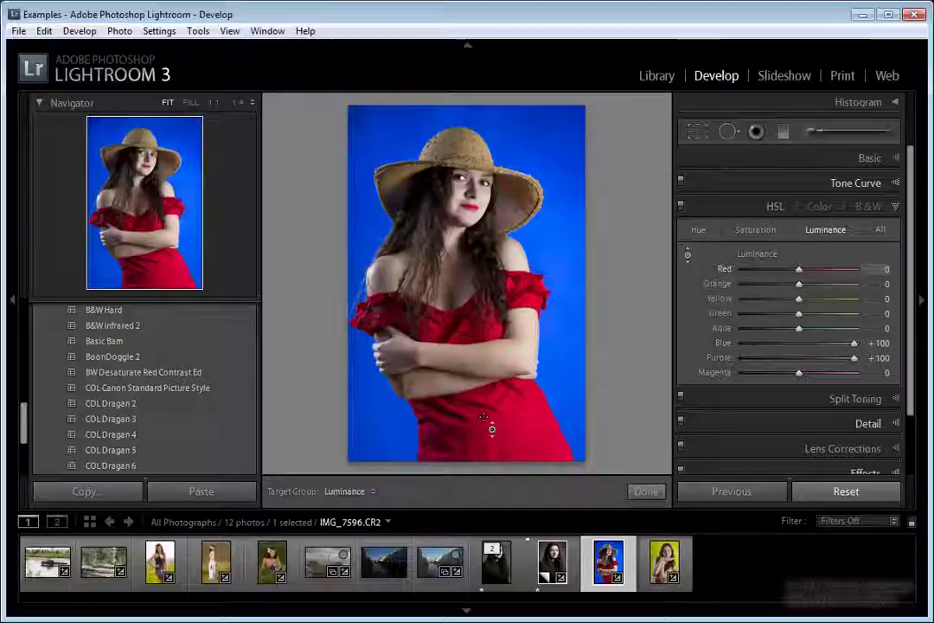
pyautogui.moveTo(489, 442); pyautogui.dragTo(492, 468)
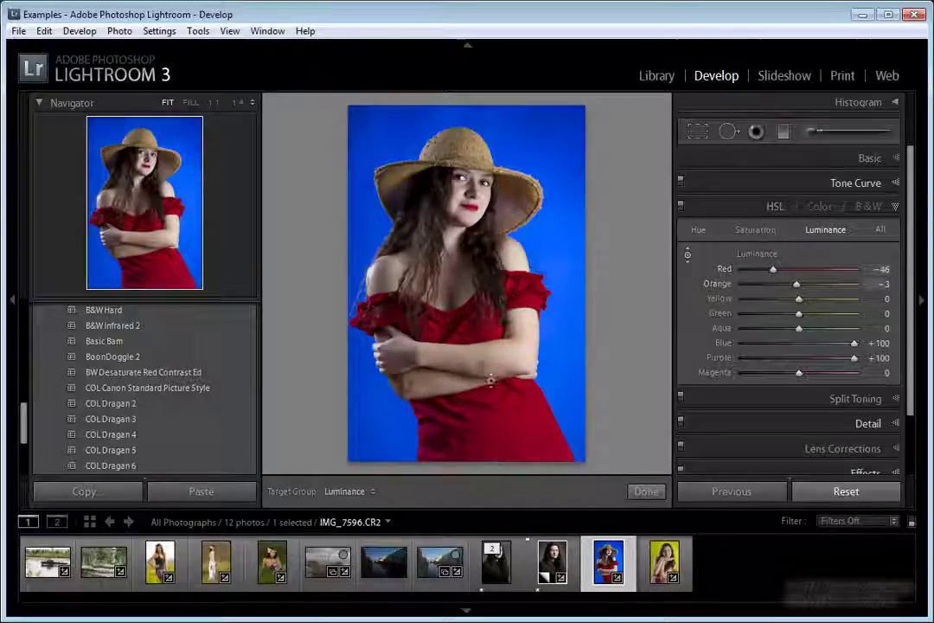
pyautogui.moveTo(492, 427)
pyautogui.mouseDown()
pyautogui.moveTo(497, 409)
pyautogui.moveTo(591, 361)
pyautogui.mouseUp()
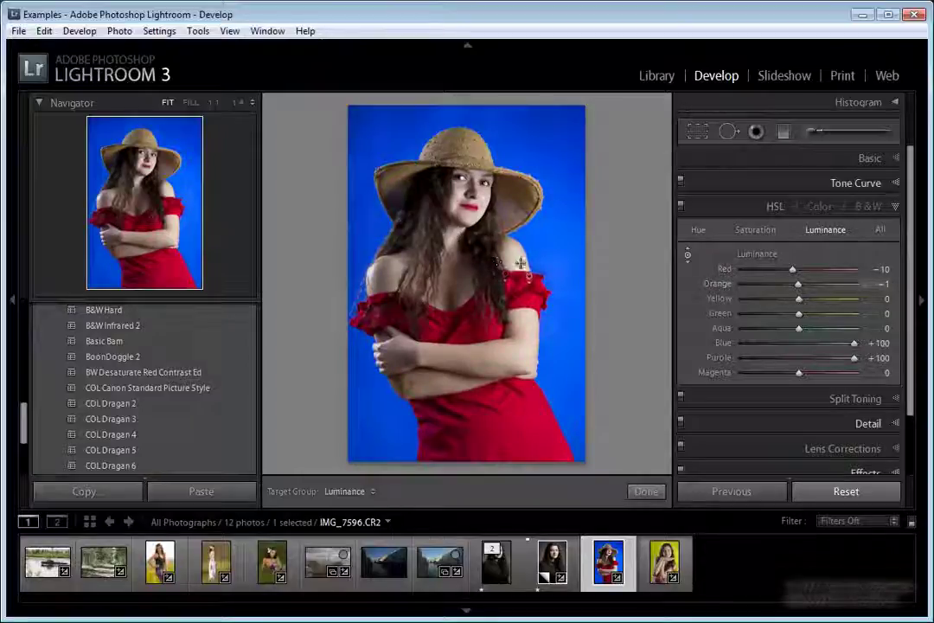
pyautogui.moveTo(515, 258); pyautogui.dragTo(516, 245)
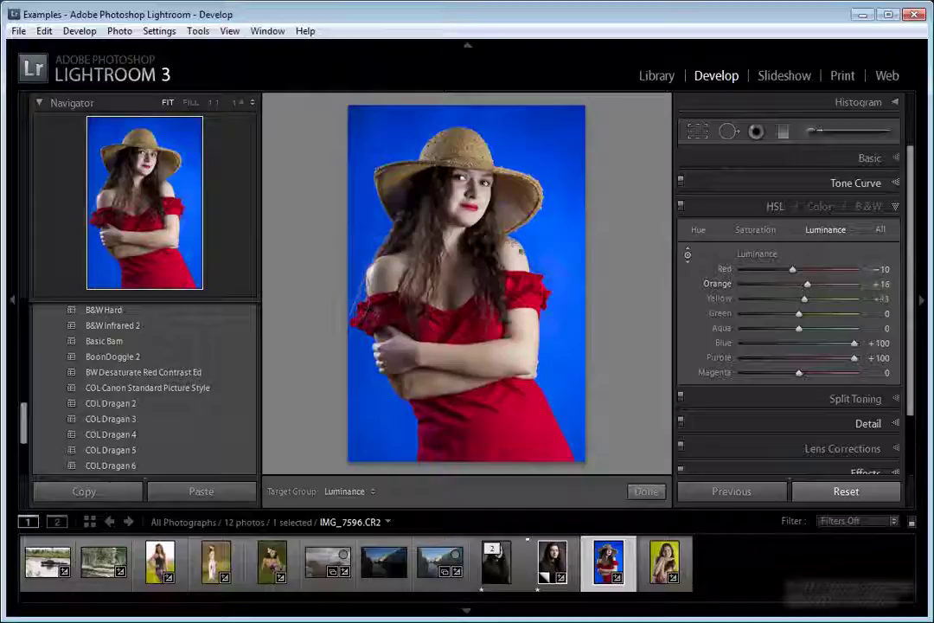
pyautogui.moveTo(525, 344); pyautogui.dragTo(524, 300)
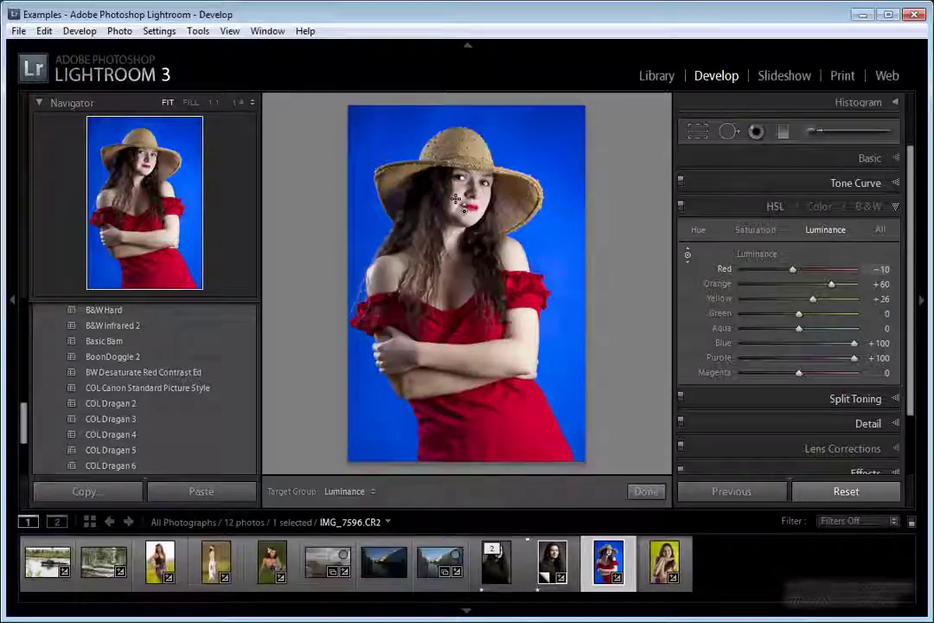
# Step: Zoom to Fill on the face and raise Red luminance to +30, Orange to +70
pyautogui.press('z')
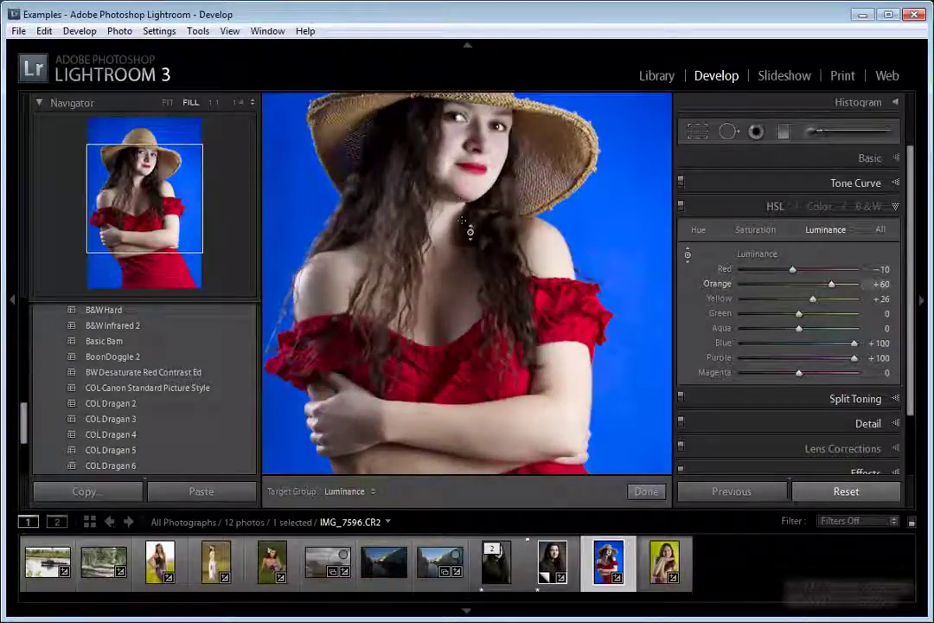
pyautogui.moveTo(467, 244)
pyautogui.mouseDown()
pyautogui.moveTo(466, 370)
pyautogui.moveTo(476, 240)
pyautogui.moveTo(485, 379)
pyautogui.mouseUp()
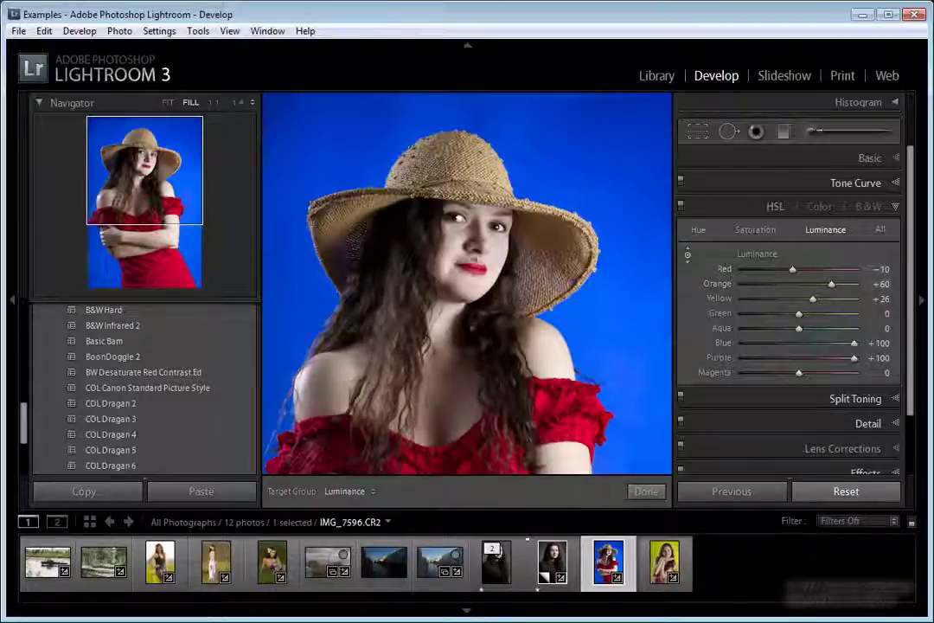
pyautogui.moveTo(448, 247); pyautogui.dragTo(450, 223)
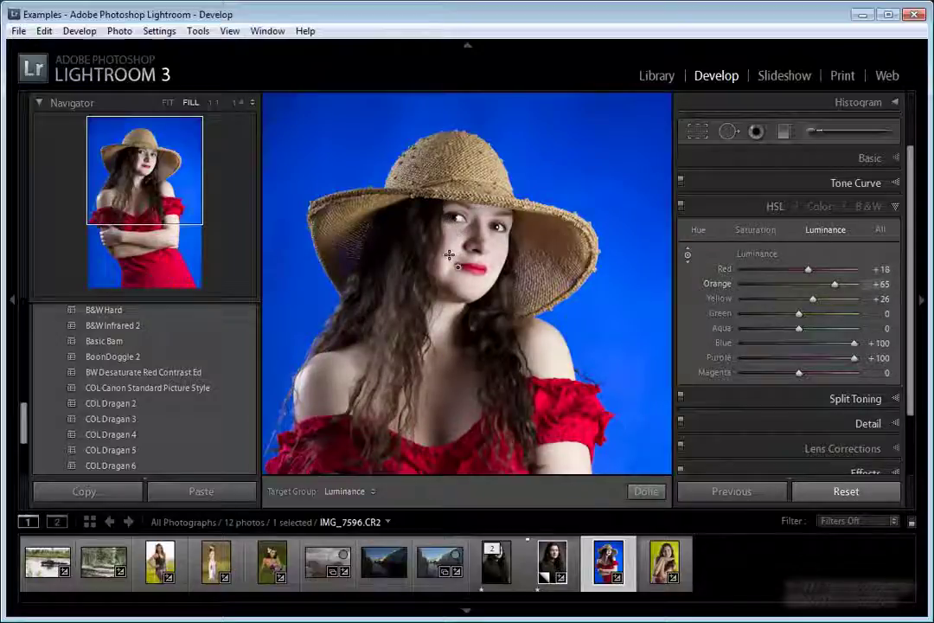
pyautogui.moveTo(444, 252)
pyautogui.mouseDown()
pyautogui.moveTo(450, 235)
pyautogui.moveTo(383, 207)
pyautogui.mouseUp()
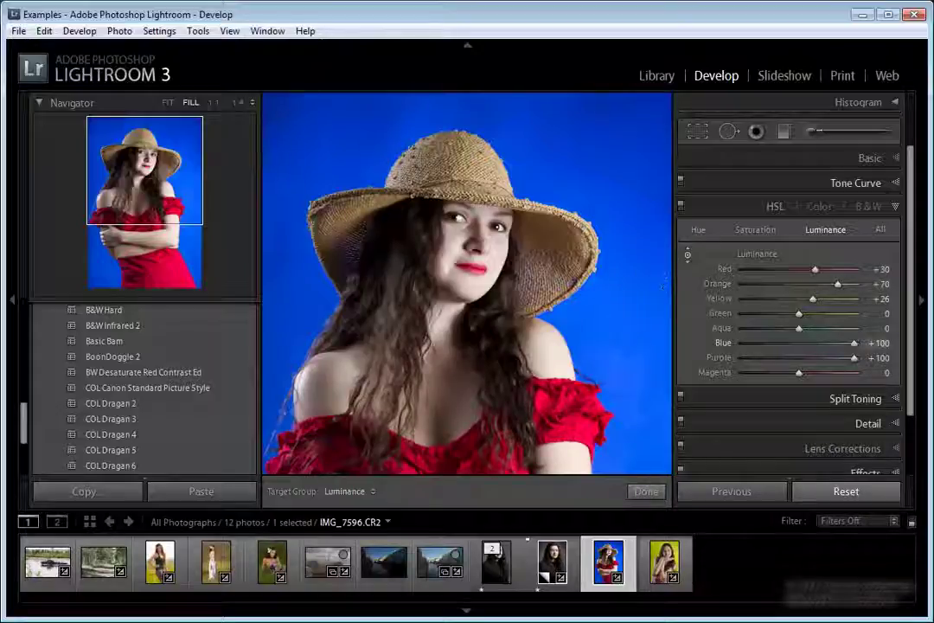
pyautogui.click(681, 206)
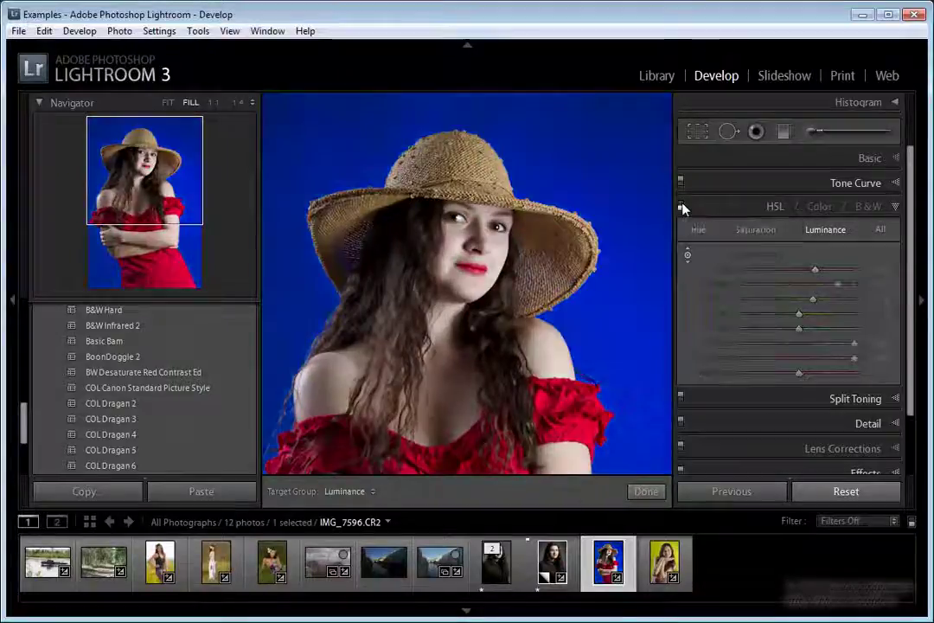
pyautogui.click(681, 206)
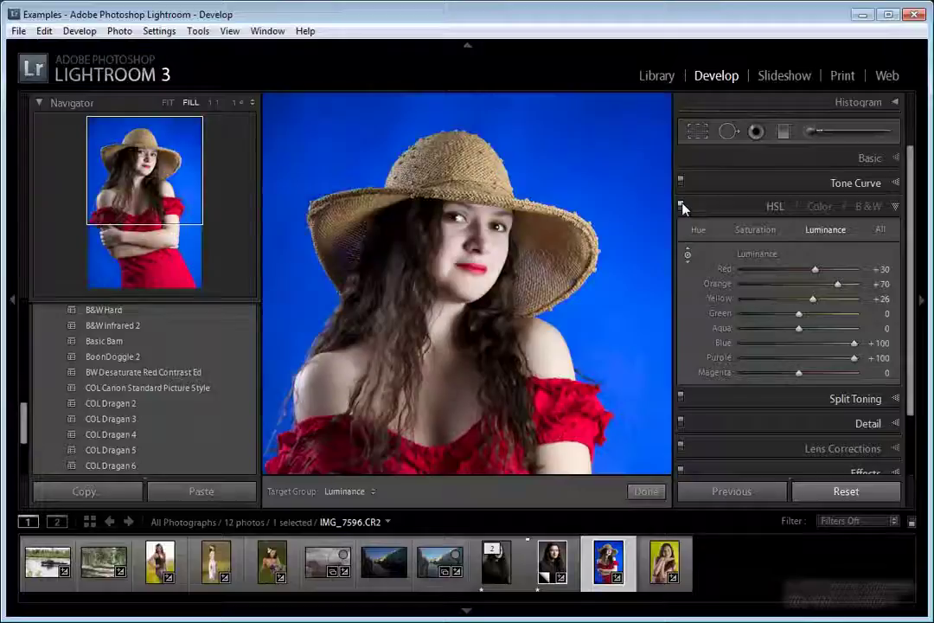
pyautogui.click(681, 206)
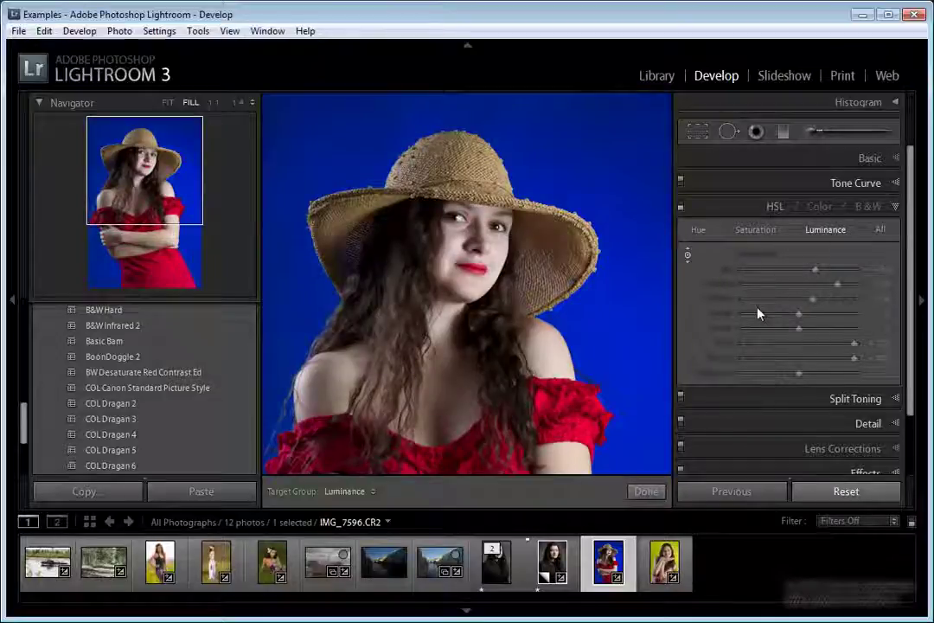
pyautogui.click(680, 207)
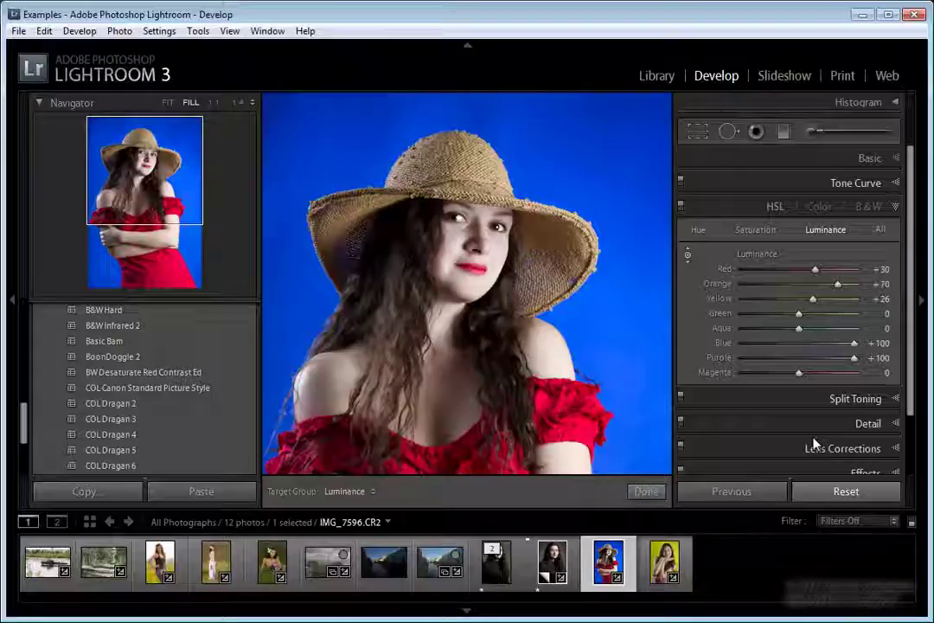
pyautogui.press('\\')
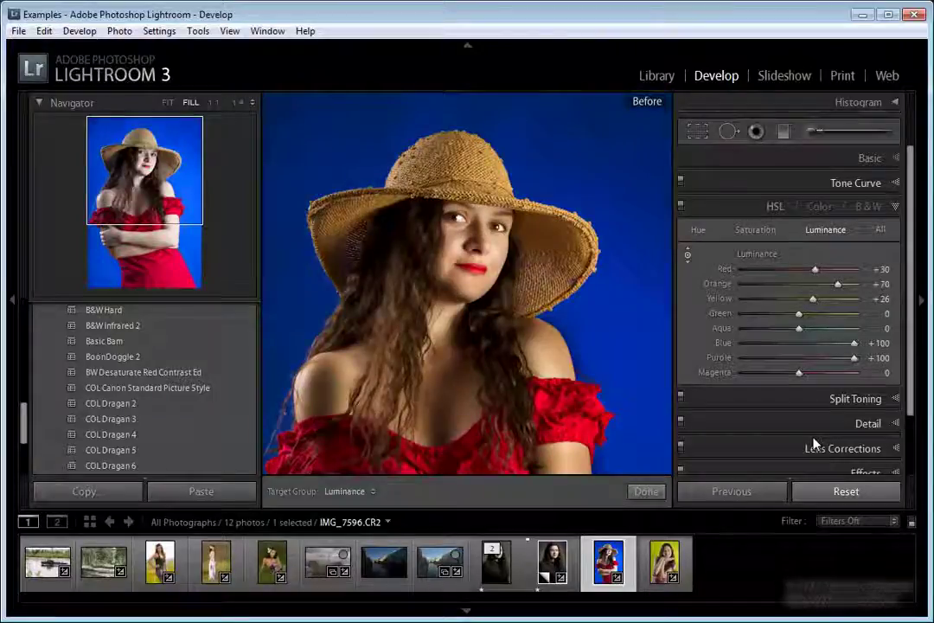
pyautogui.press('\\')
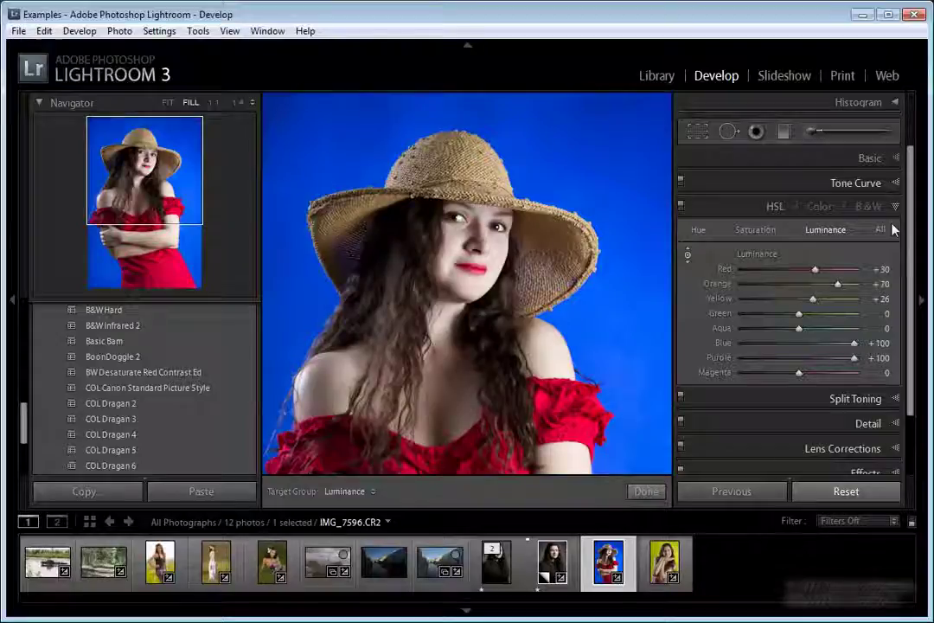
pyautogui.press('z')
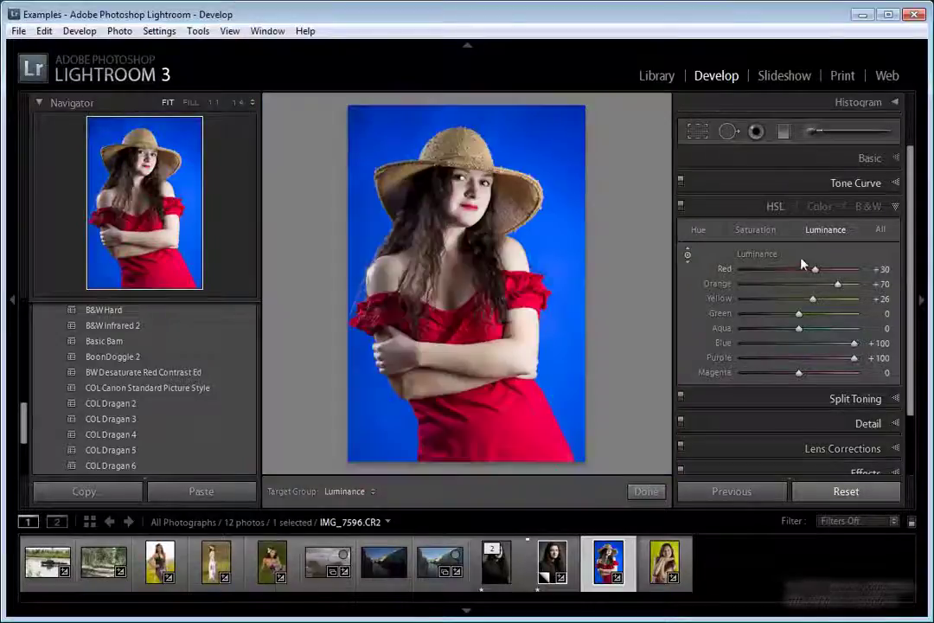
# Step: Show Hue, Saturation and Luminance sliders together on the All tab and scroll through them
pyautogui.click(883, 230)
pyautogui.scroll(-2, 914, 298)
pyautogui.moveTo(914, 299)
pyautogui.mouseDown()
pyautogui.moveTo(904, 406)
pyautogui.moveTo(900, 348)
pyautogui.mouseUp()
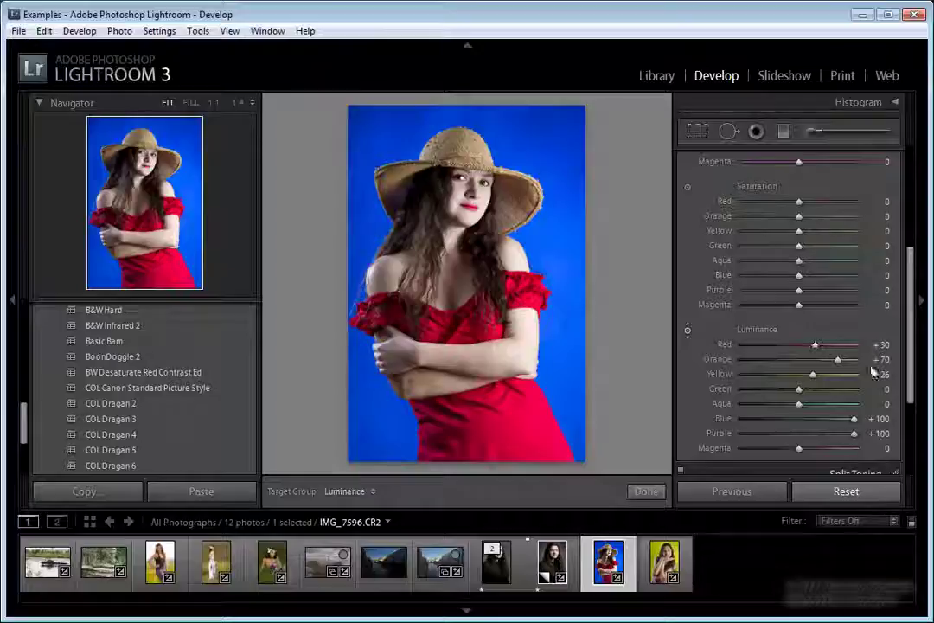
pyautogui.moveTo(910, 369); pyautogui.dragTo(908, 251)
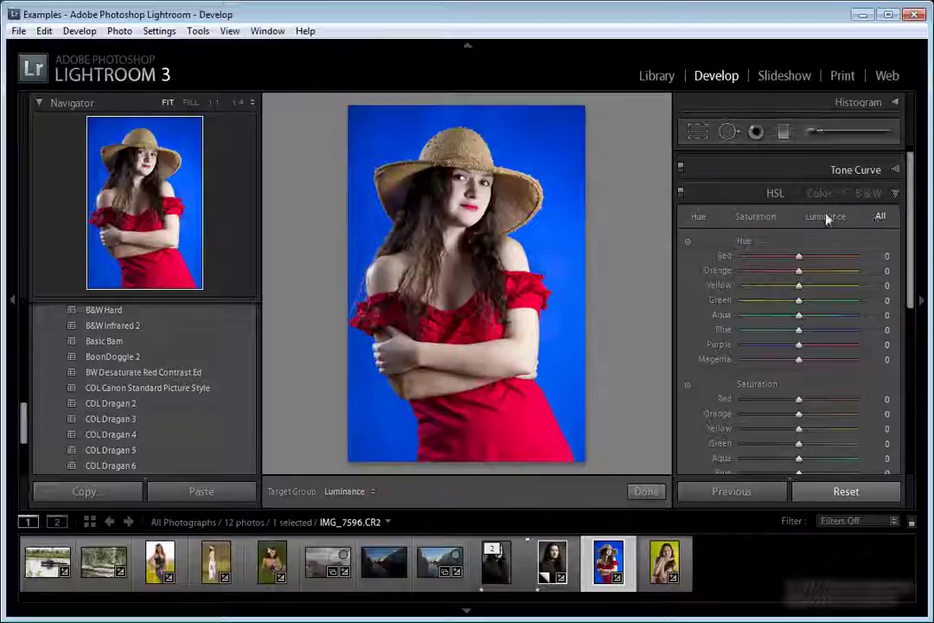
pyautogui.scroll(-2, 794, 334)
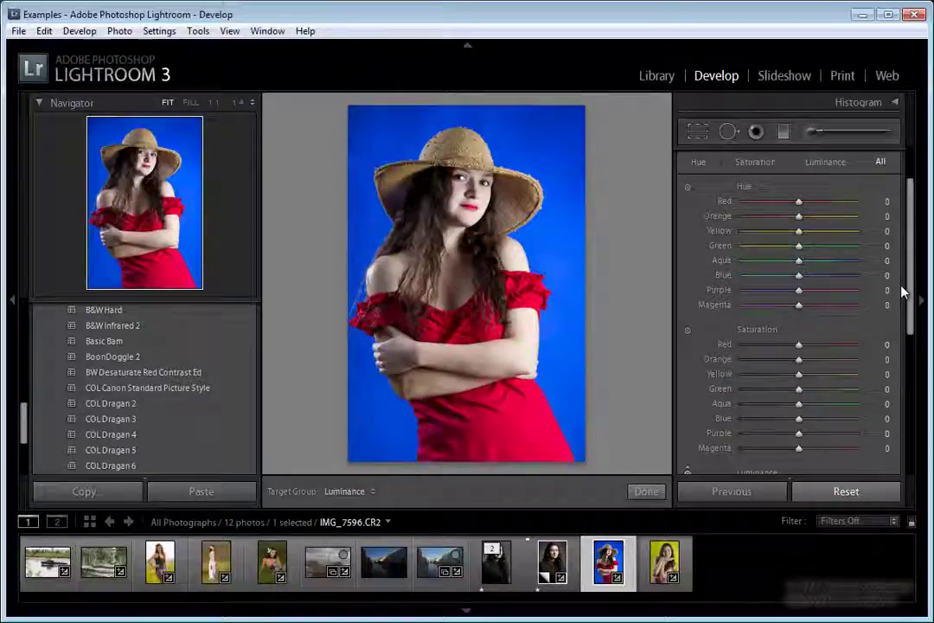
pyautogui.moveTo(910, 302); pyautogui.dragTo(902, 320)
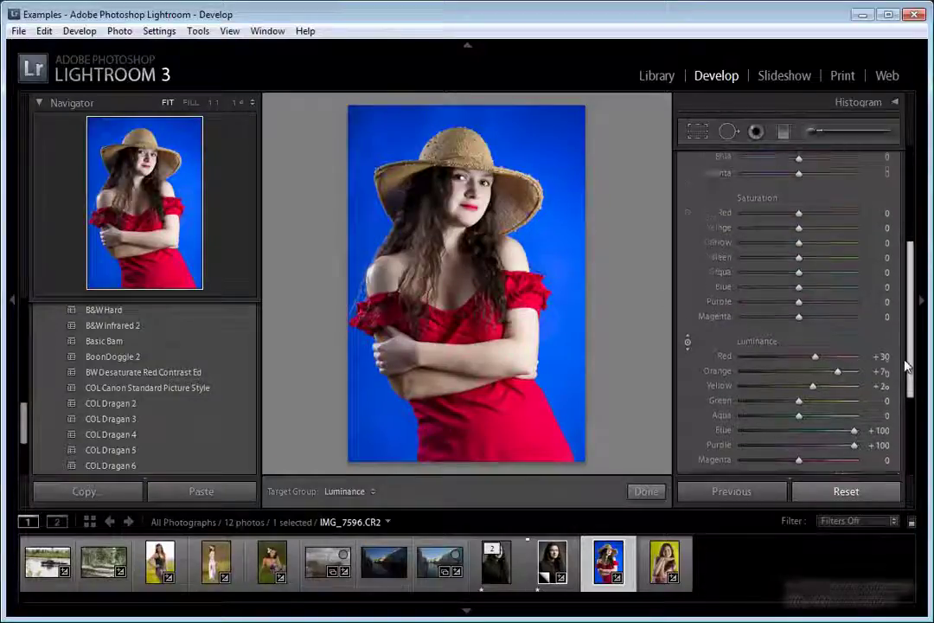
pyautogui.scroll(-1, 902, 320)
pyautogui.scroll(-2, 903, 320)
pyautogui.scroll(-2, 902, 363)
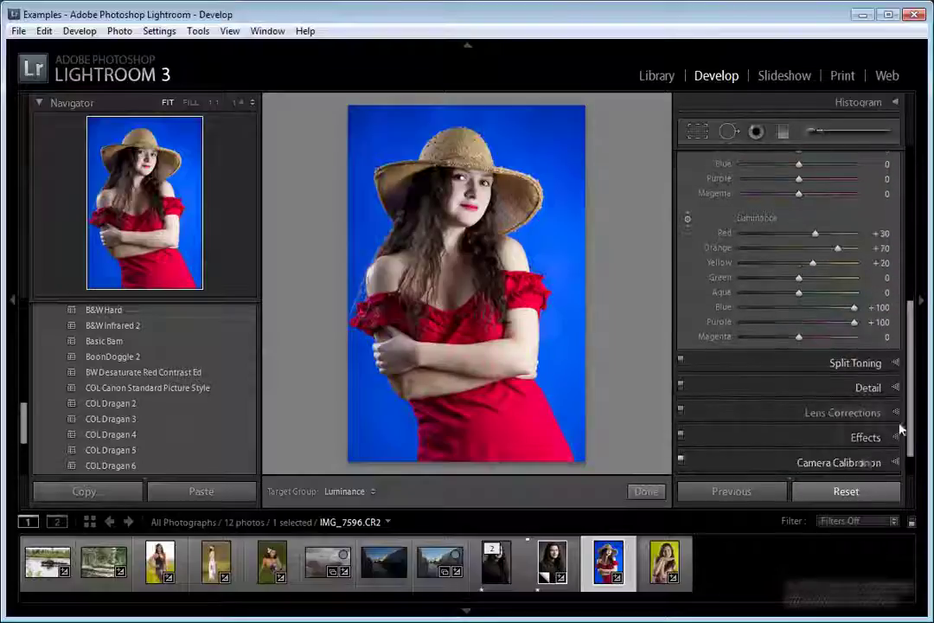
# Step: Reset every Luminance slider to 0 and scroll back up to the Hue sliders
pyautogui.click(846, 492)
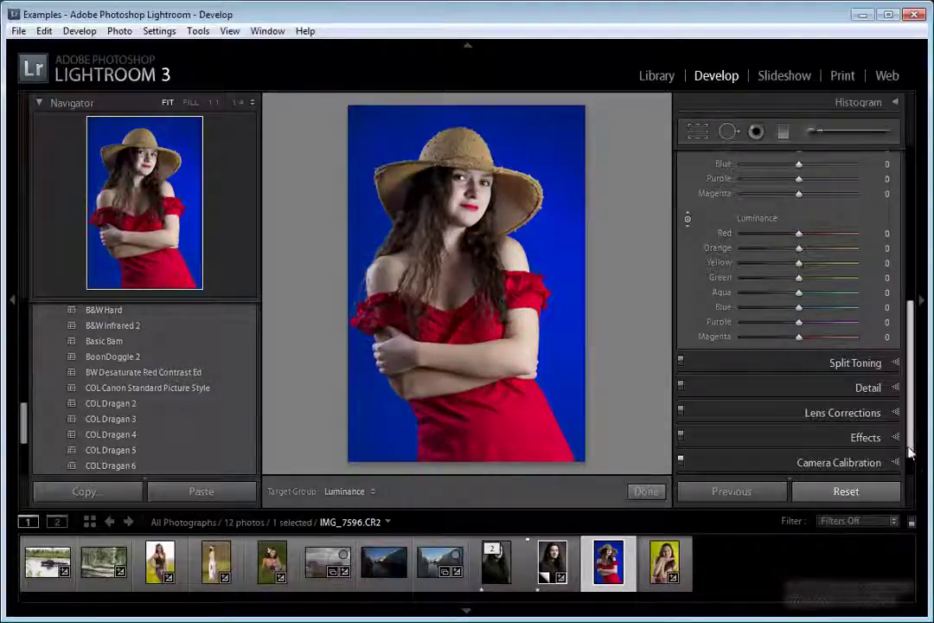
pyautogui.scroll(5, 779, 389)
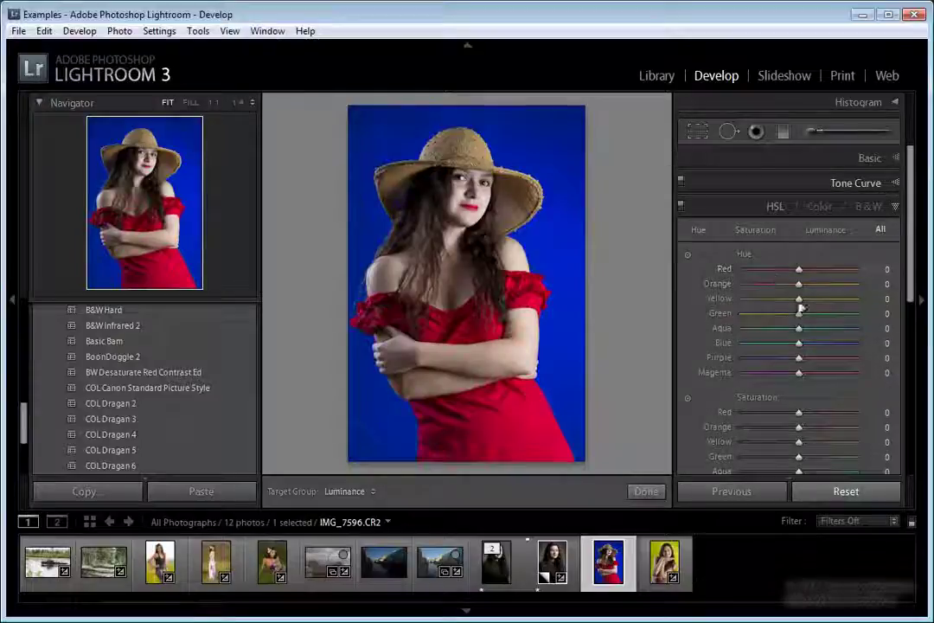